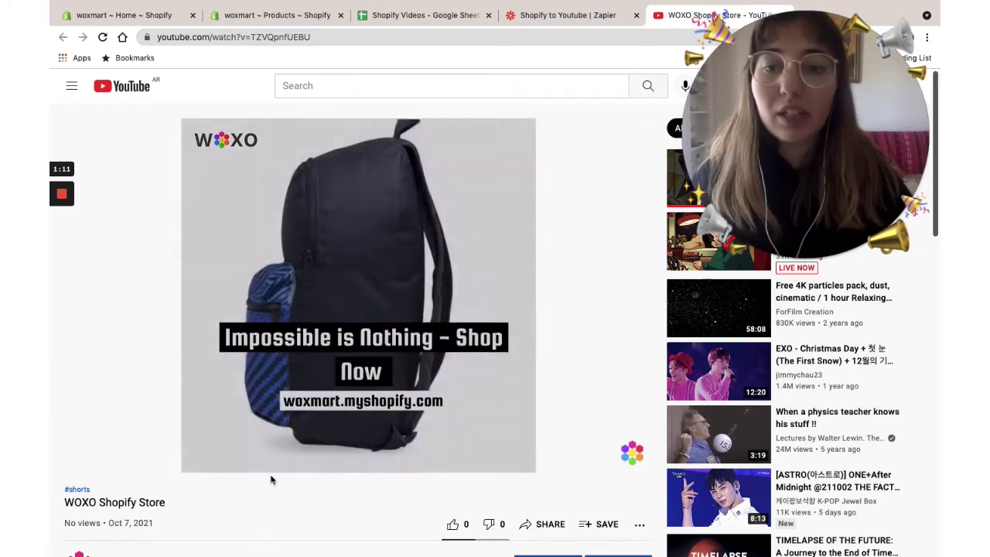
Switch to the woxmart Shopify admin, go through the full product list and inspect the product export options without exporting.
click(87, 457)
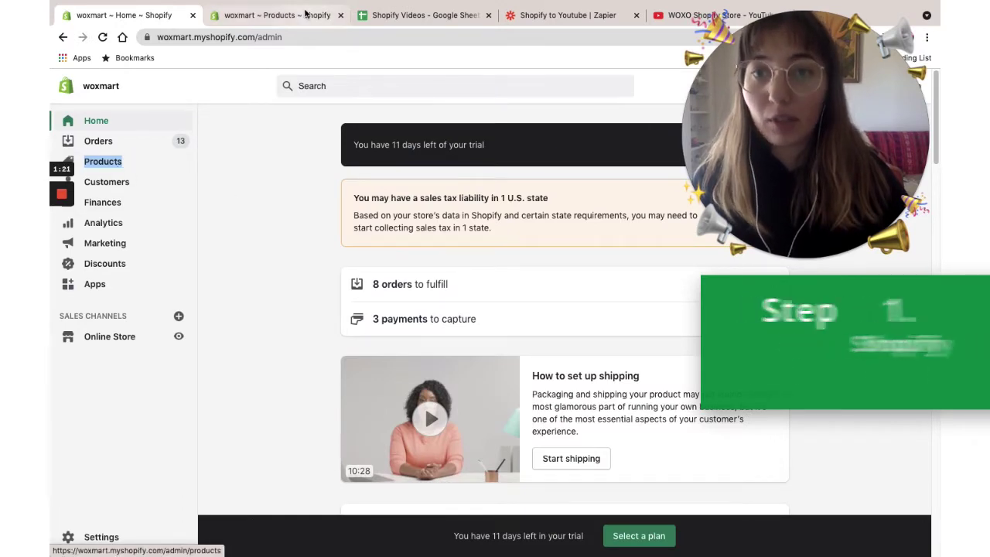
click(136, 166)
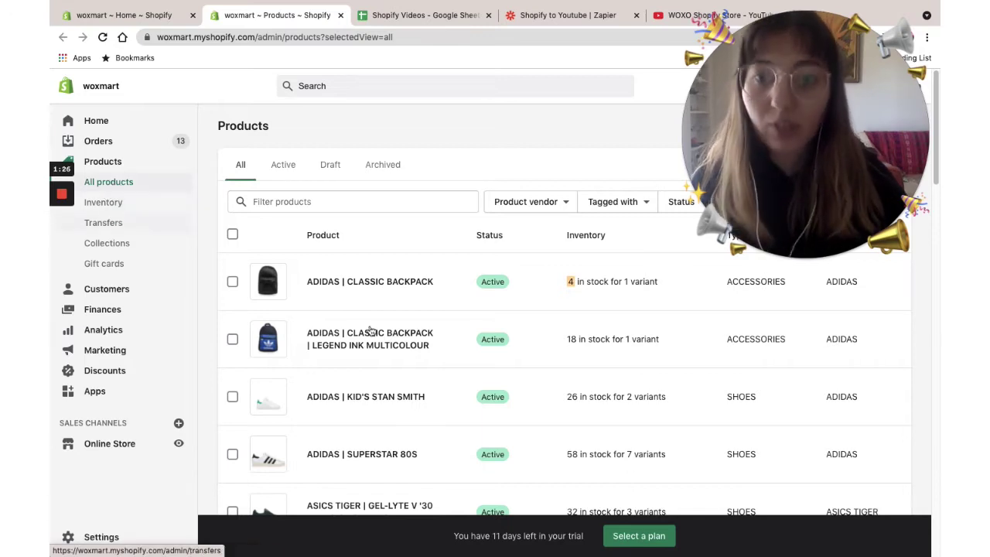
scroll(411, 355, down, 3)
scroll(411, 355, up, 3)
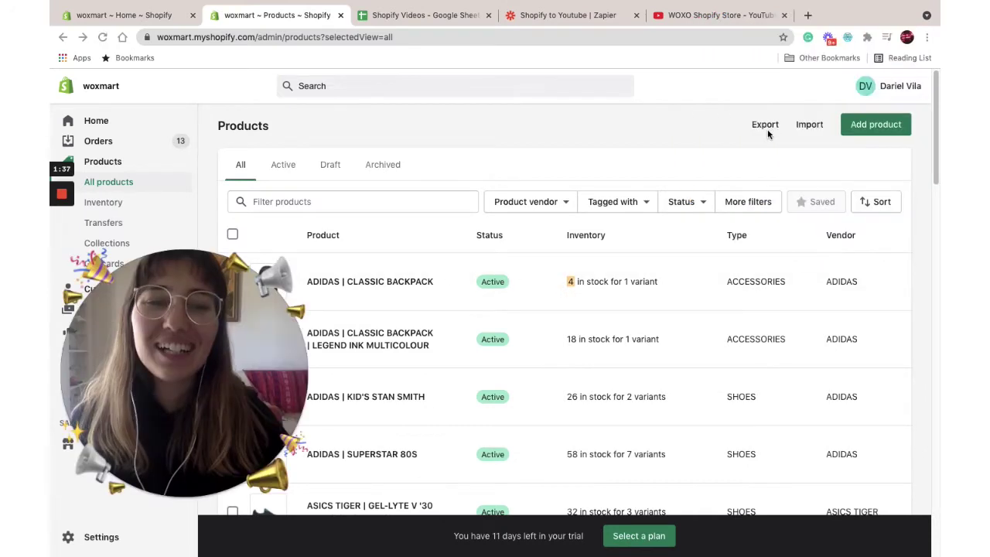
click(765, 124)
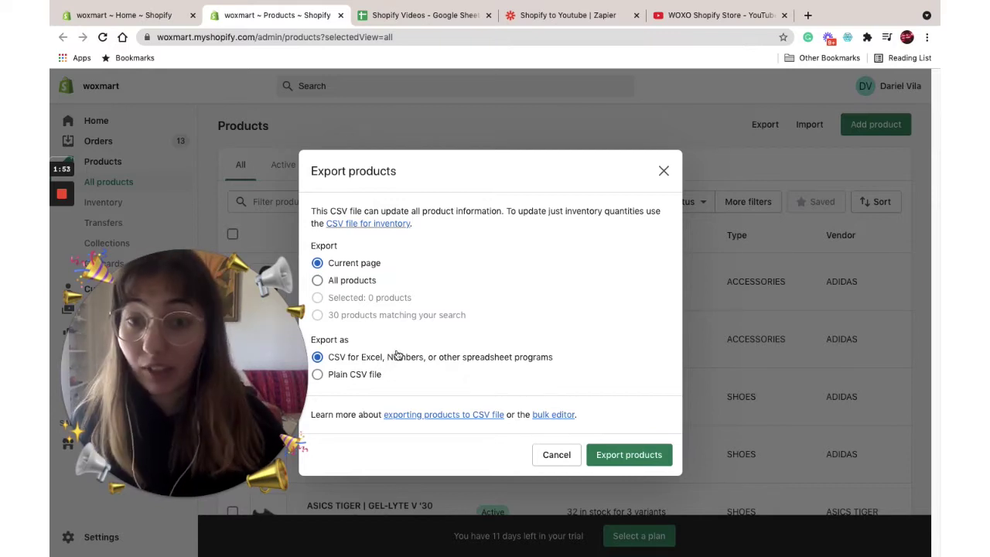
key(Escape)
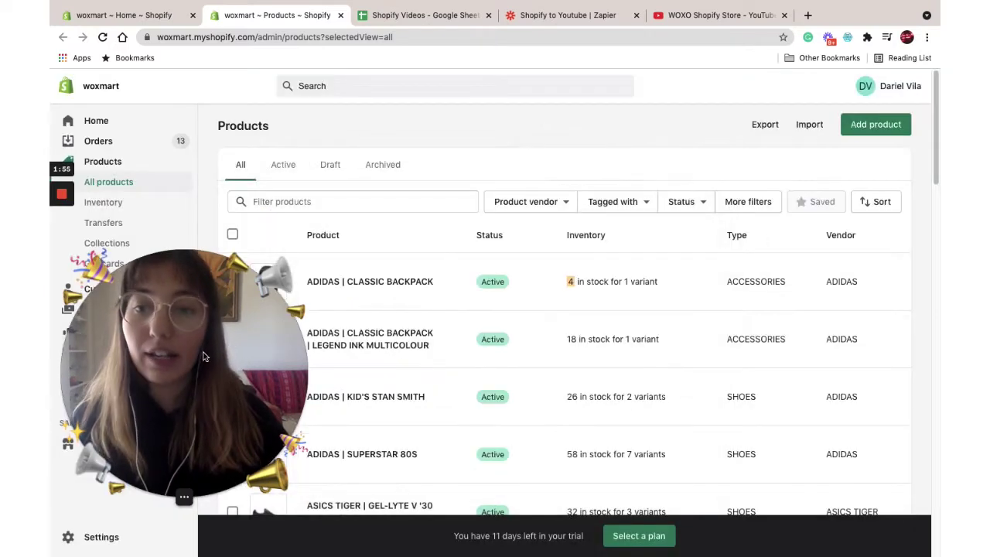
Switch to the Shopify Videos spreadsheet in Google Sheets and inspect cell A3 in the Media 1 column of Sheet2.
click(418, 15)
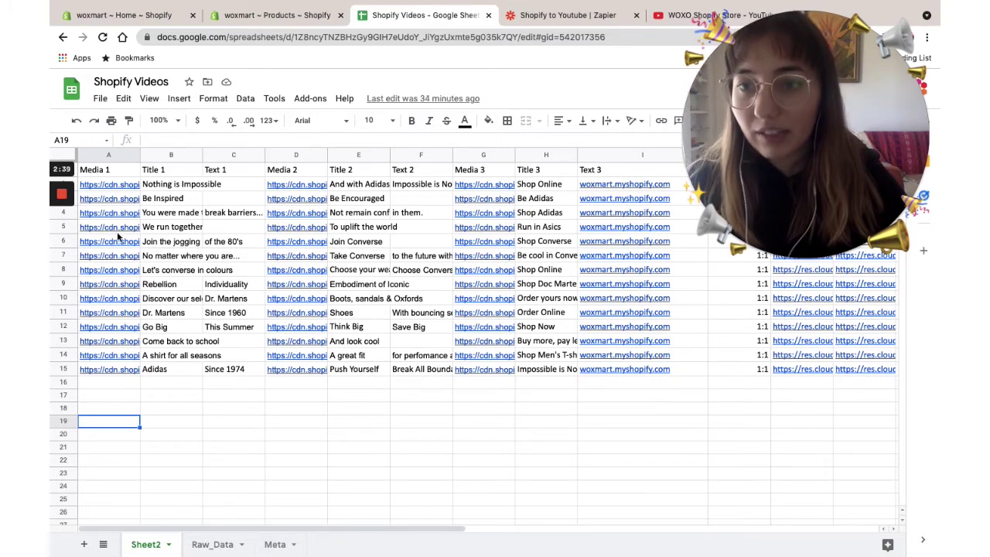
click(119, 199)
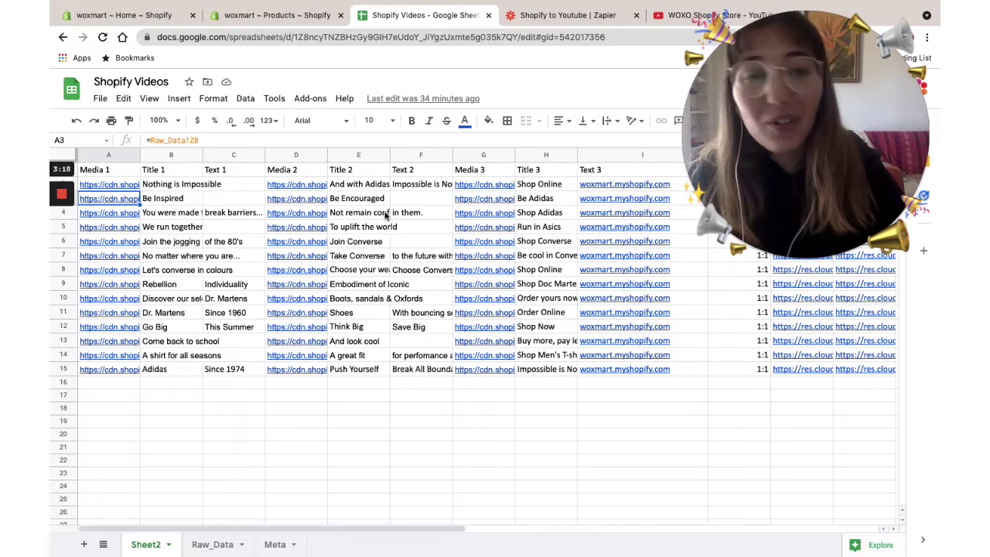
Switch to the Shopify to Youtube Zap in Zapier and review the Custom Request action's app, event and setup fields.
click(567, 15)
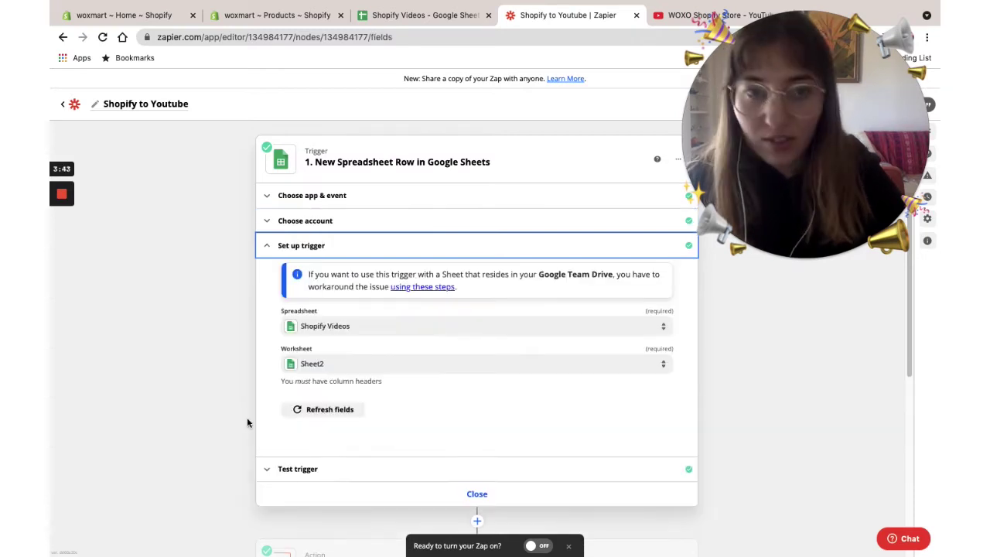
scroll(248, 423, down, 5)
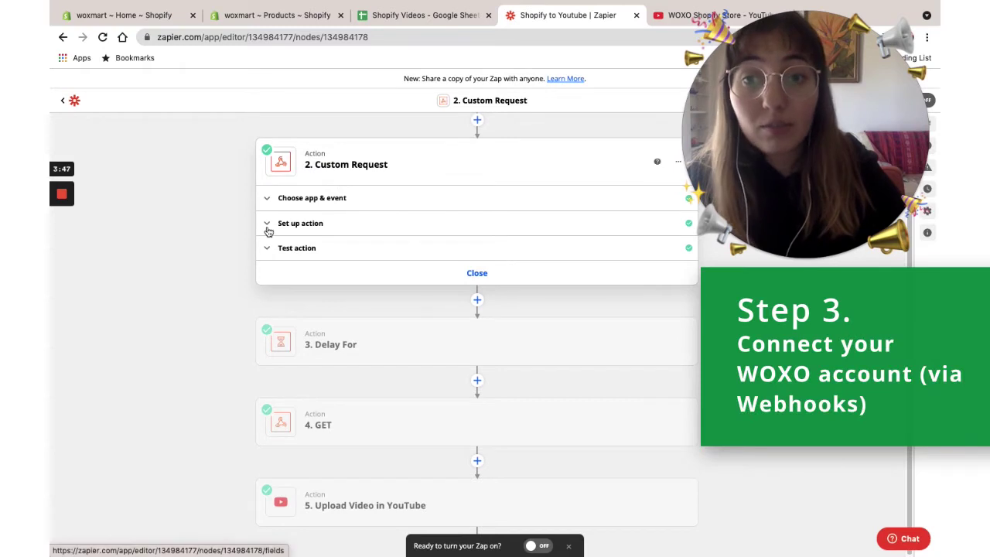
click(267, 205)
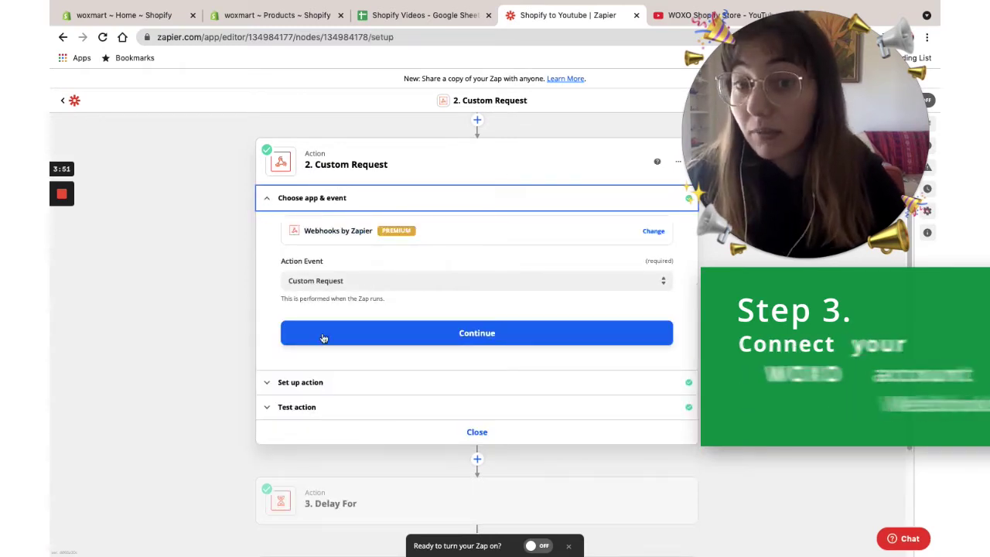
click(267, 386)
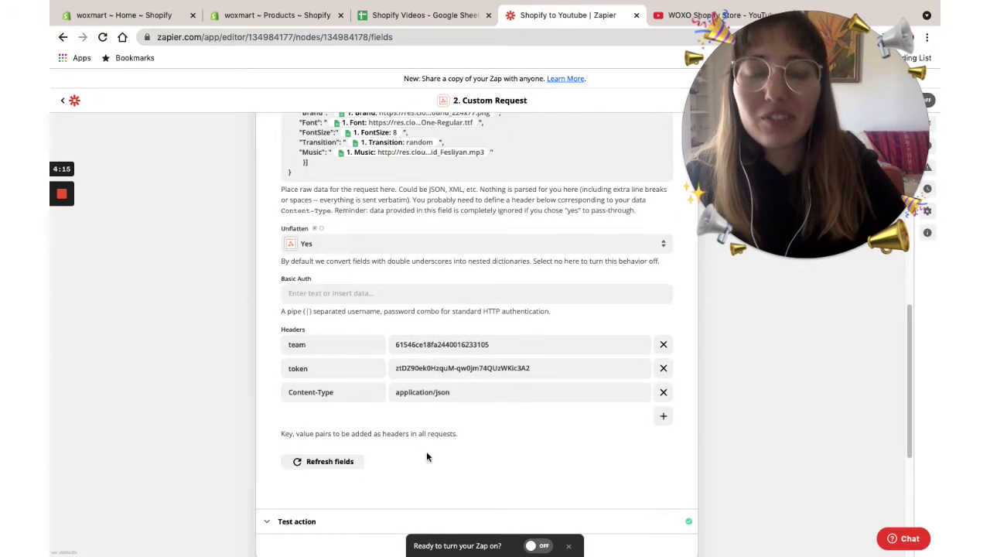
scroll(261, 400, down, 5)
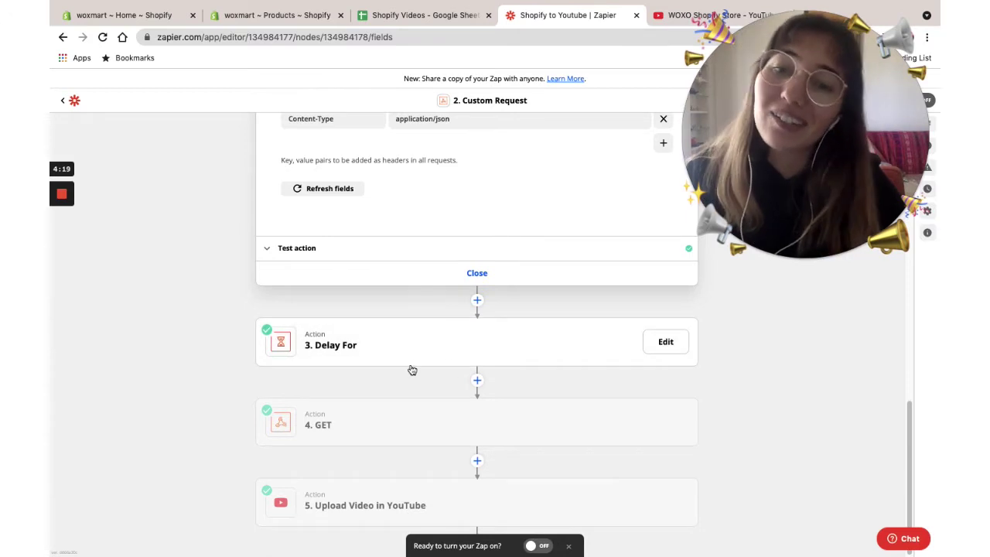
Open the Delay For action in the Zap and review its delay value and time unit.
click(405, 348)
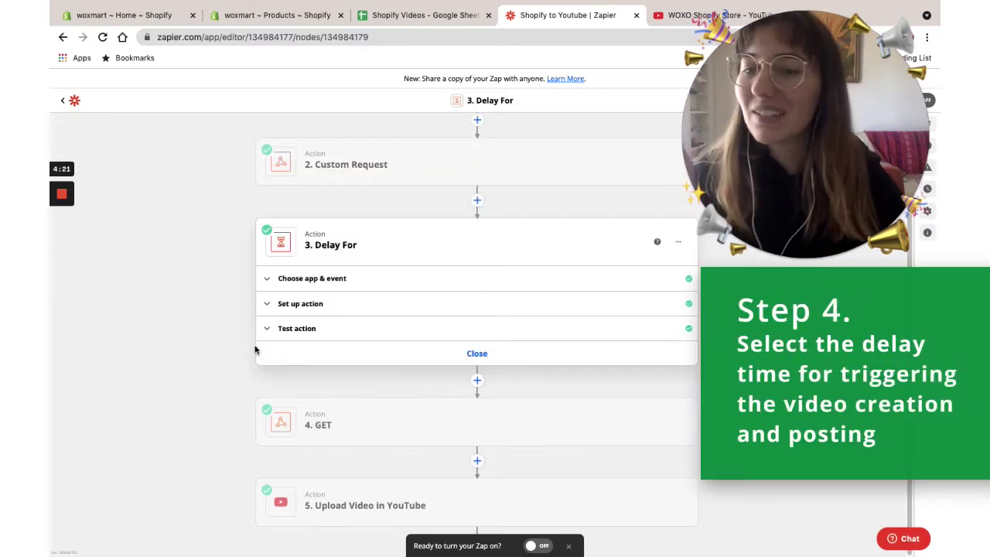
click(282, 310)
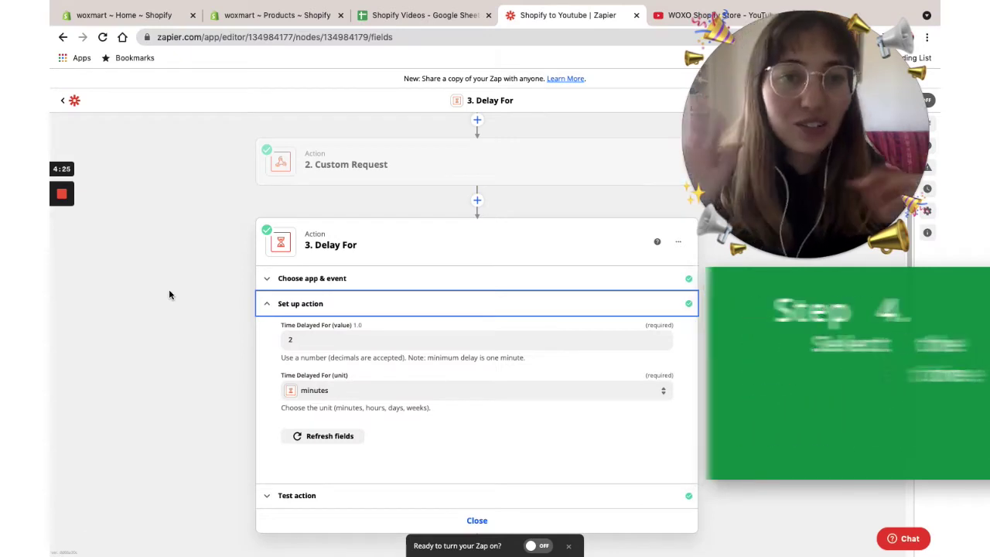
scroll(173, 298, down, 3)
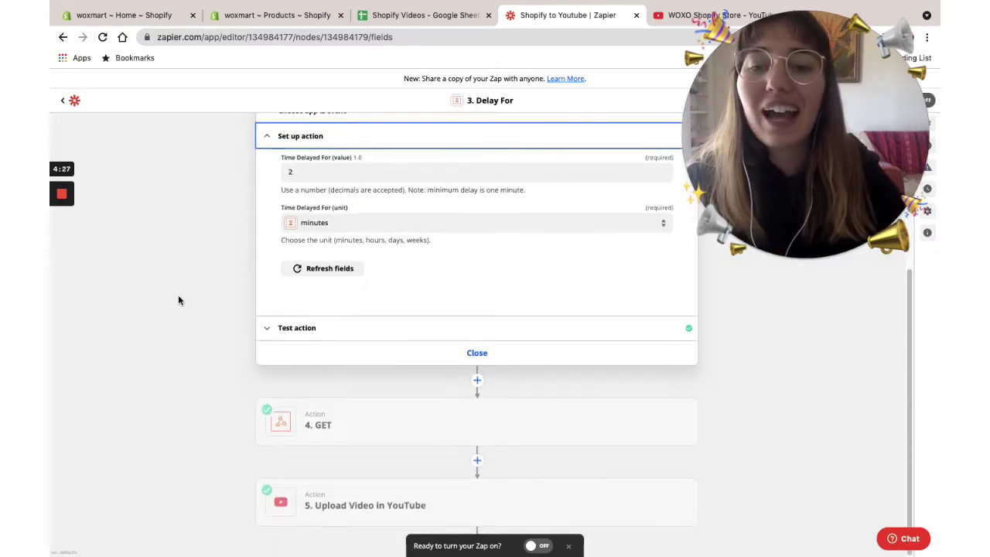
Open the GET action in the Zap and examine its app and event, request setup and test data.
click(401, 418)
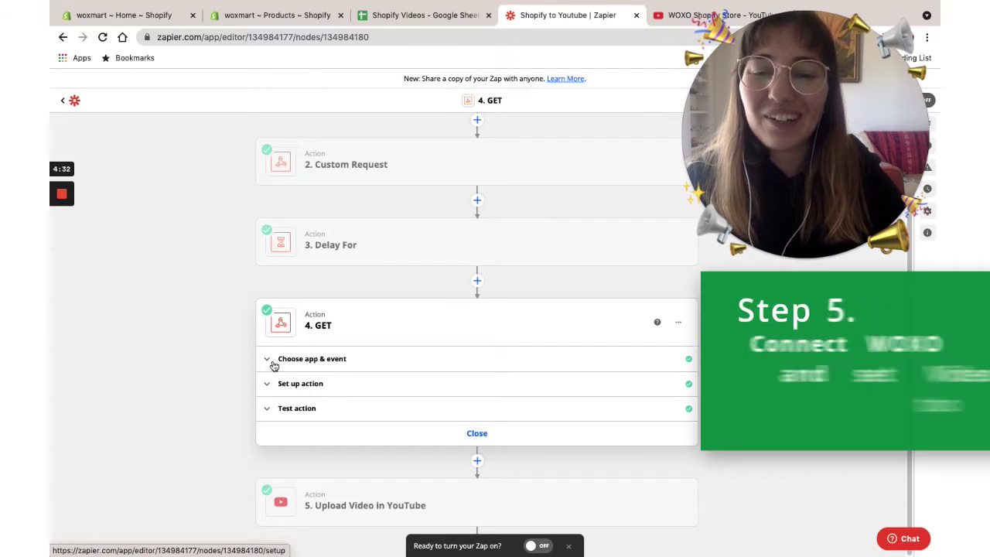
click(272, 361)
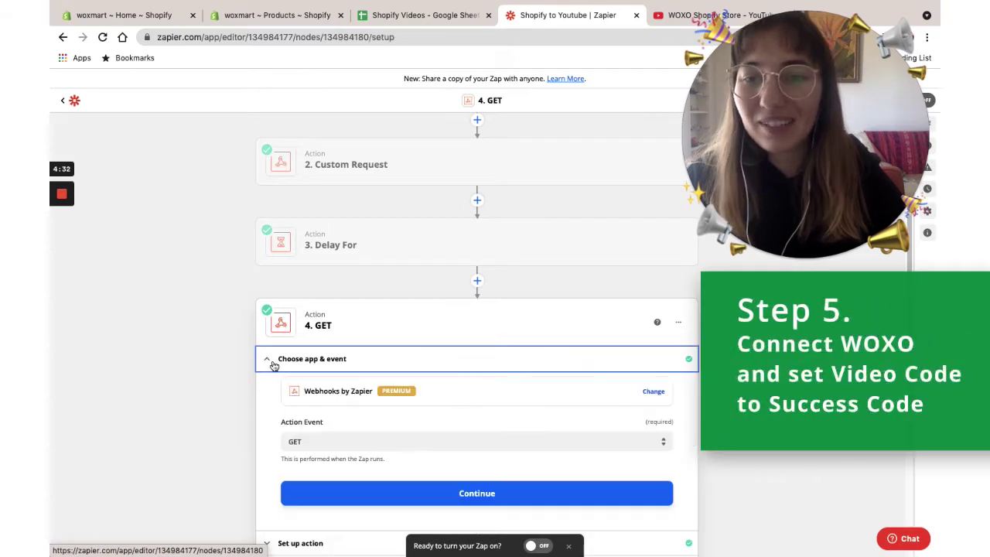
scroll(218, 362, down, 2)
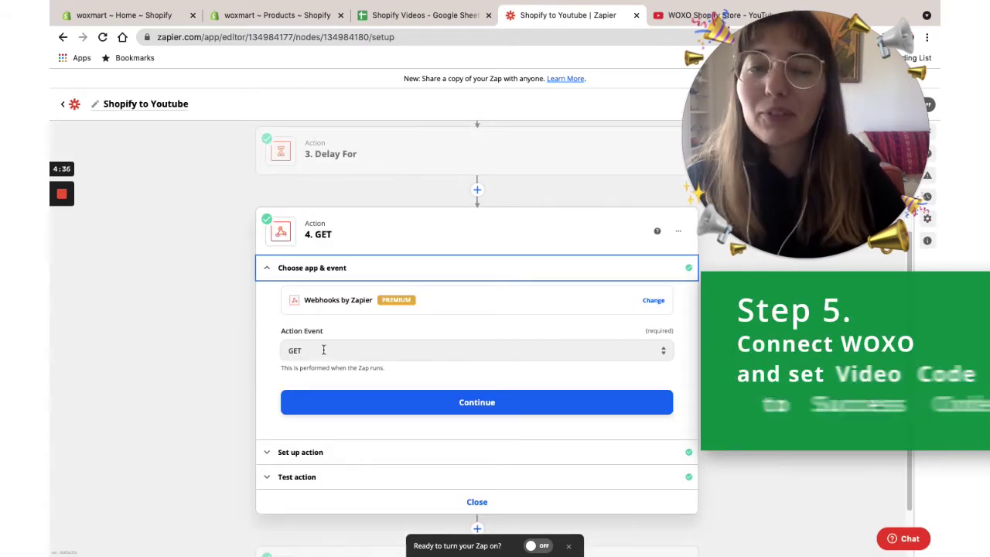
scroll(272, 371, down, 1)
click(281, 429)
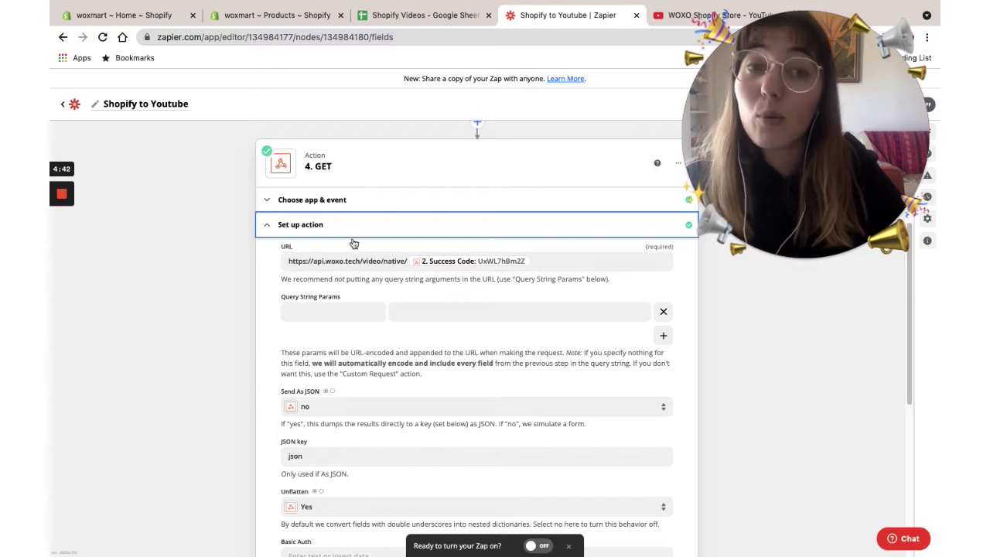
scroll(353, 243, up, 3)
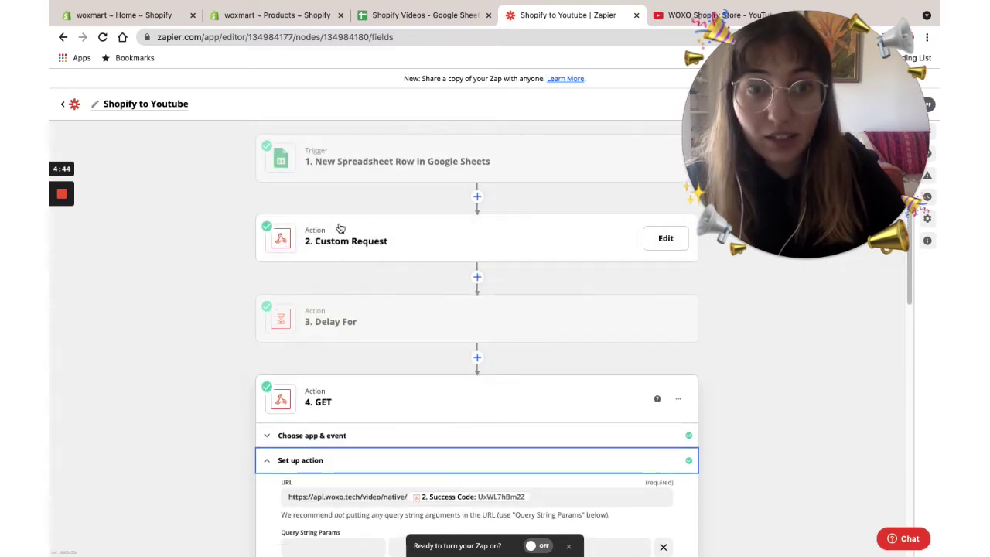
scroll(295, 267, down, 4)
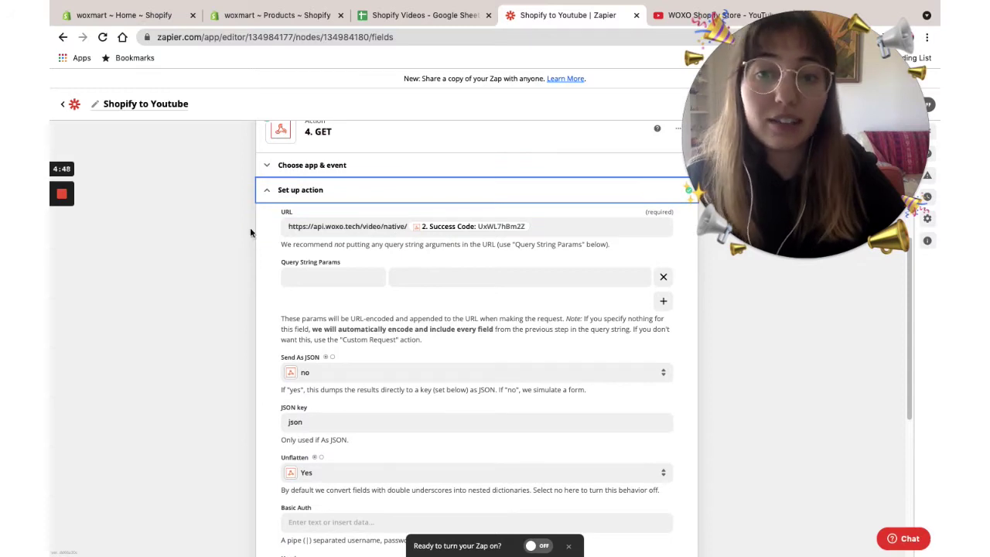
scroll(363, 348, down, 2)
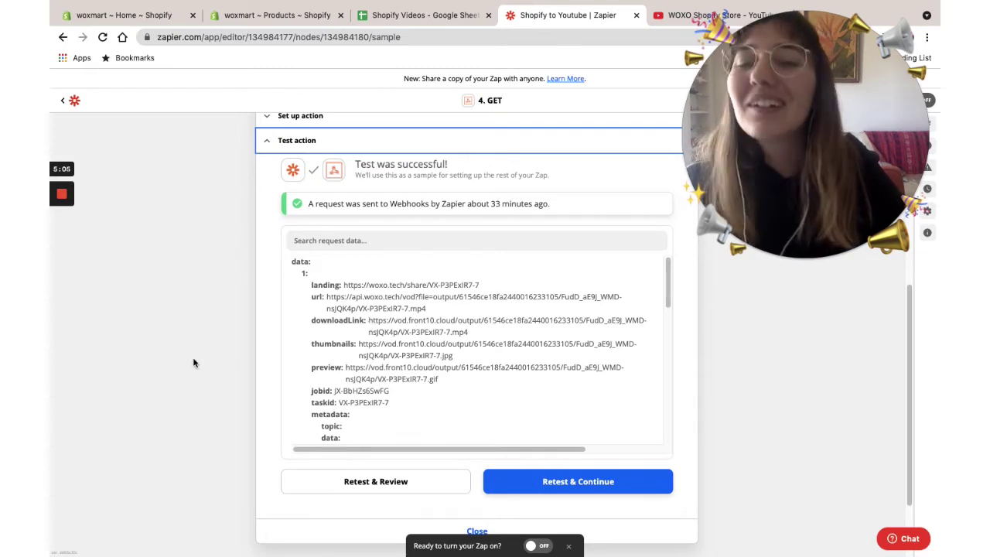
Examine the connected account and the setup fields of the Upload Video in YouTube action.
scroll(193, 362, down, 3)
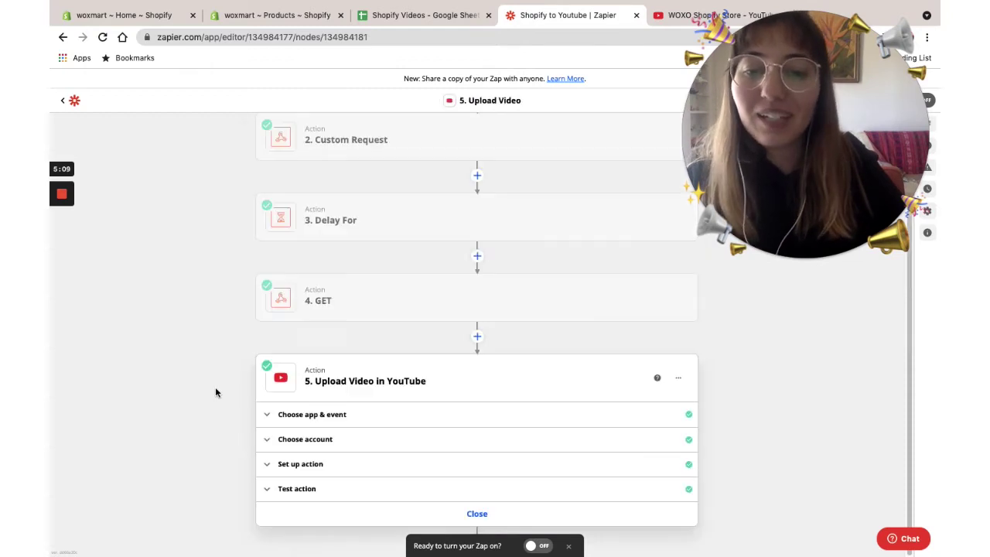
click(265, 450)
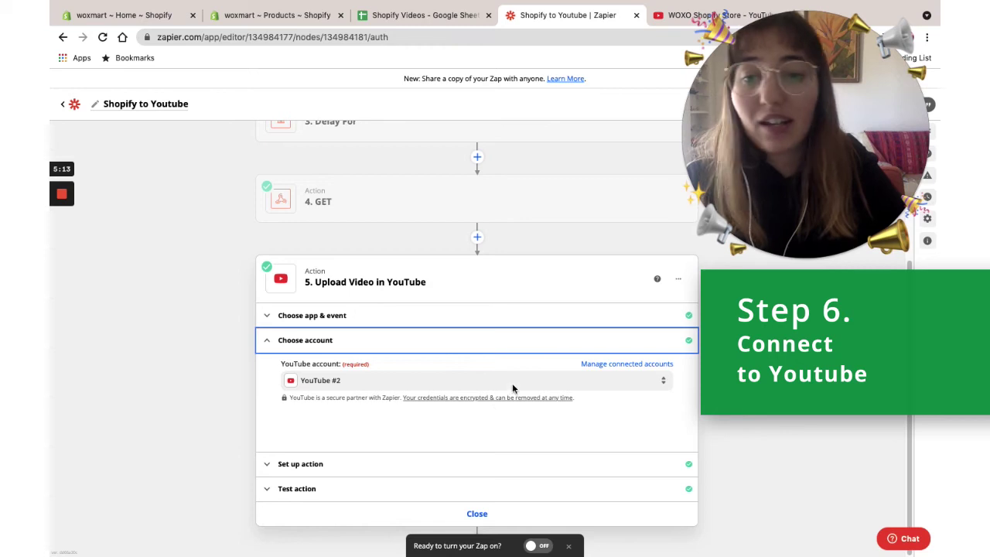
click(315, 462)
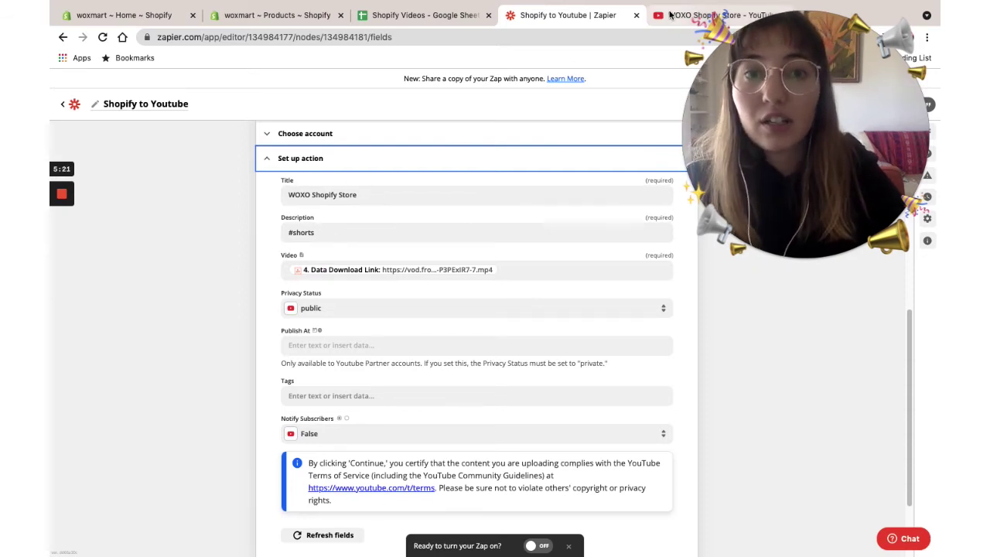
Compare the published WOXO Shopify Store video's title and description on YouTube with the upload settings in Zapier.
click(669, 15)
scroll(99, 468, down, 3)
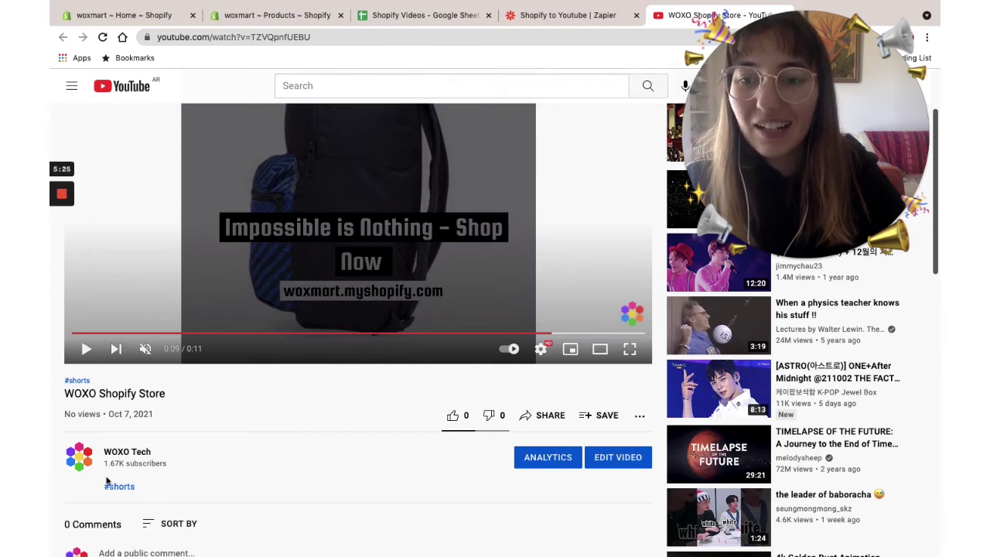
click(581, 17)
scroll(355, 240, down, 3)
scroll(267, 234, up, 2)
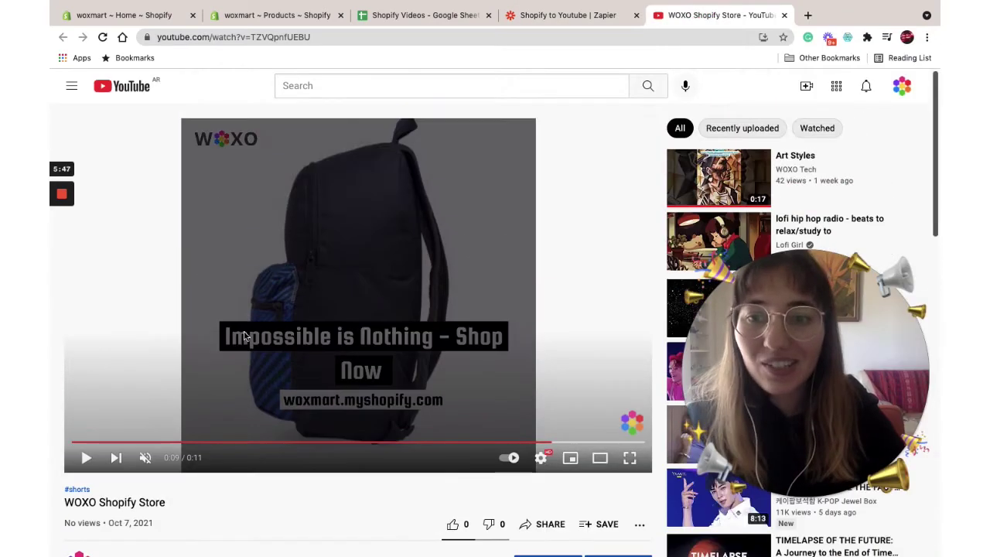
Replay the WOXO Shopify Store video on YouTube and turn on its sound.
click(86, 457)
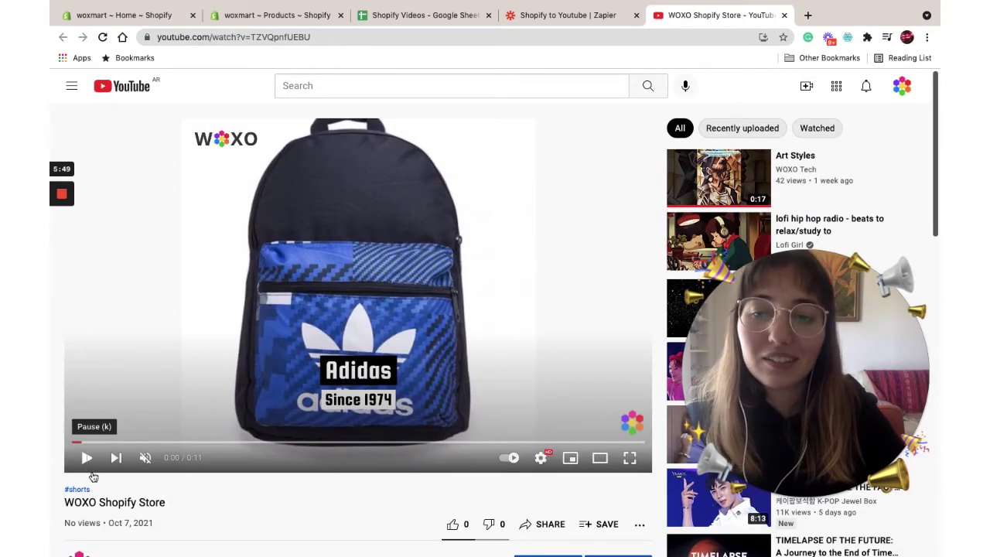
click(145, 459)
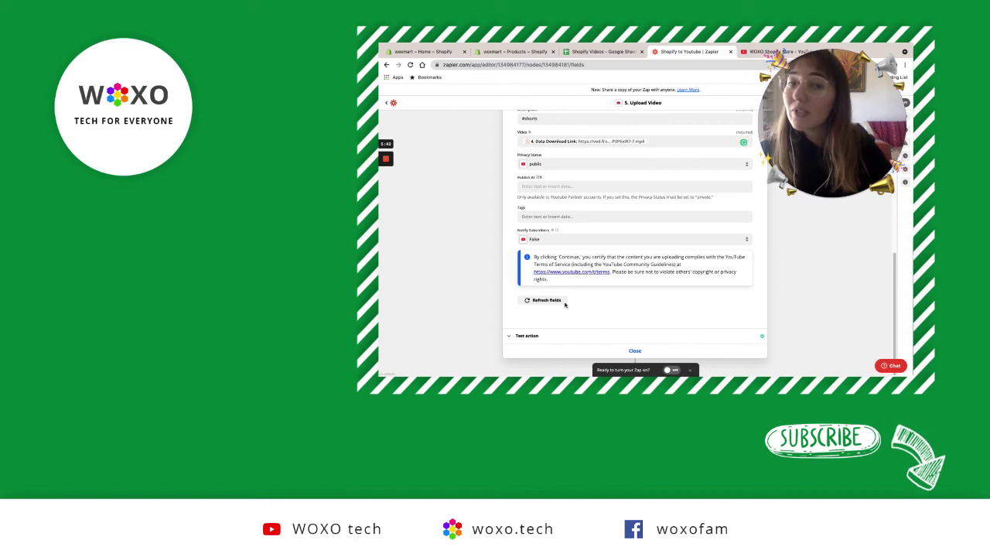
Switch to the Shopify product list and open its product export options.
drag(844, 195, 848, 340)
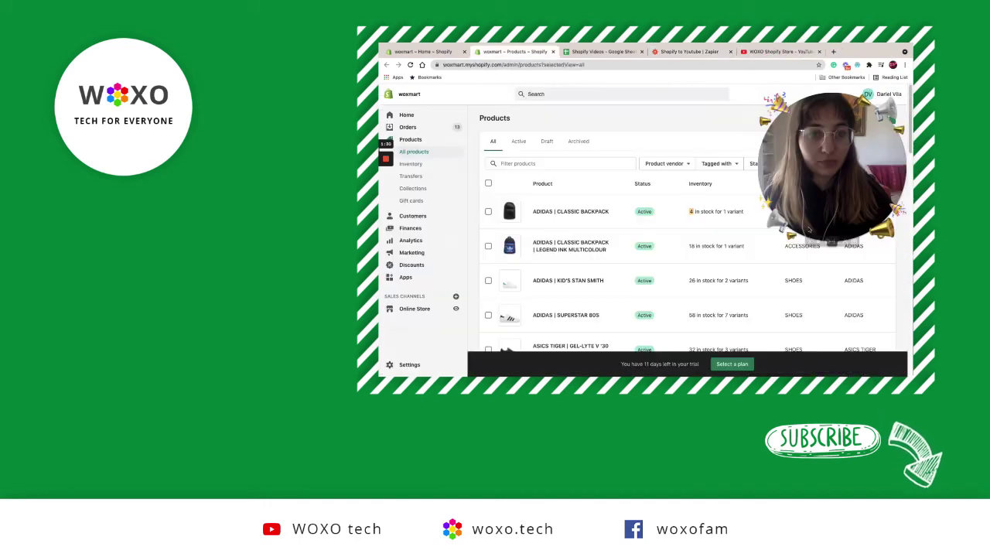
drag(821, 196, 442, 289)
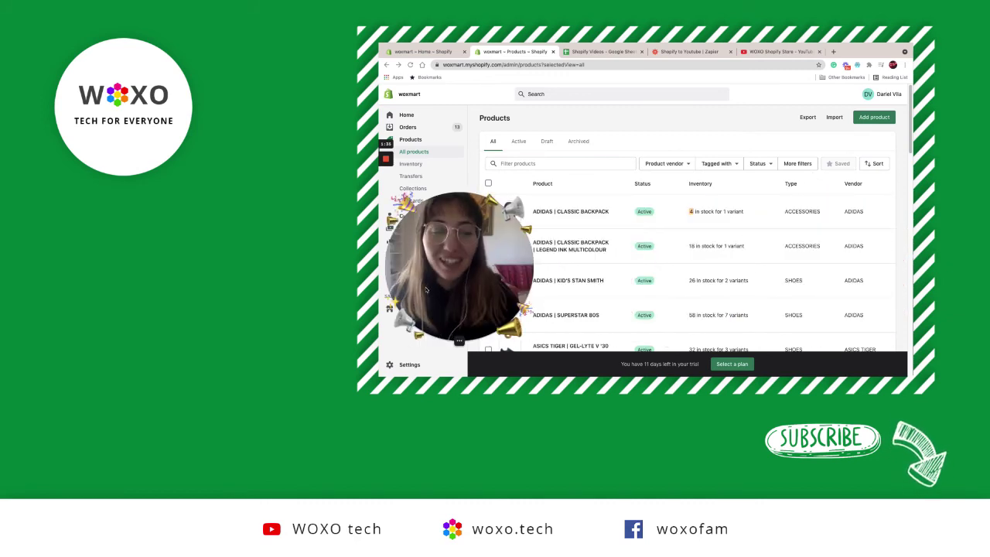
click(808, 117)
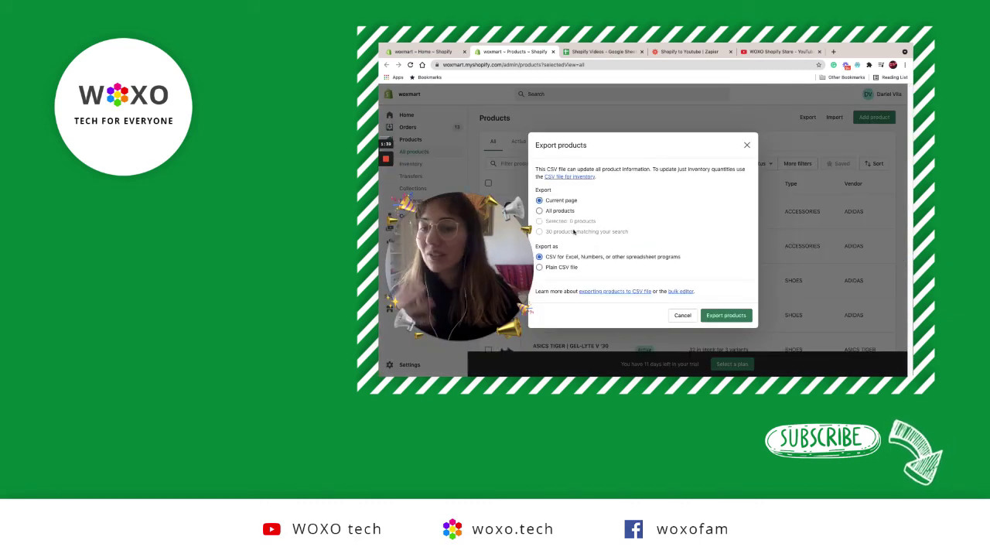